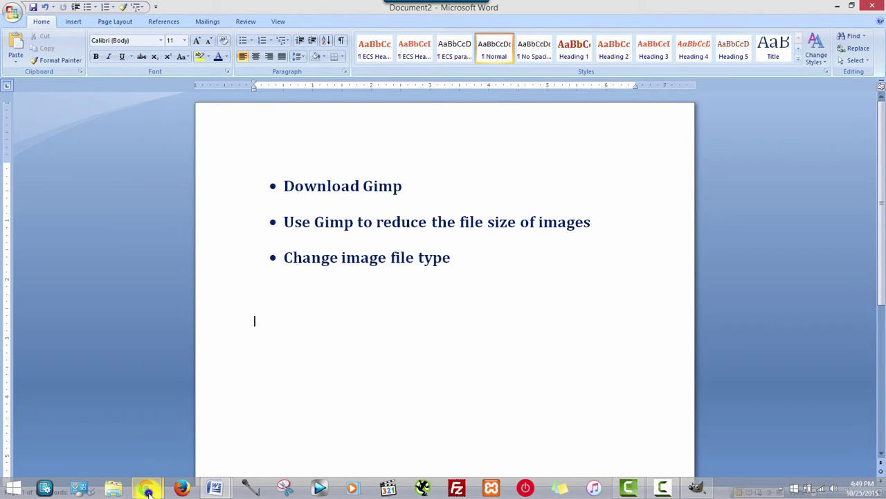
Step: Check the GIMP 2.8.14 downloads page in Chrome, then return to the empty GIMP window
mouse_move(147, 489)
left_click(118, 453)
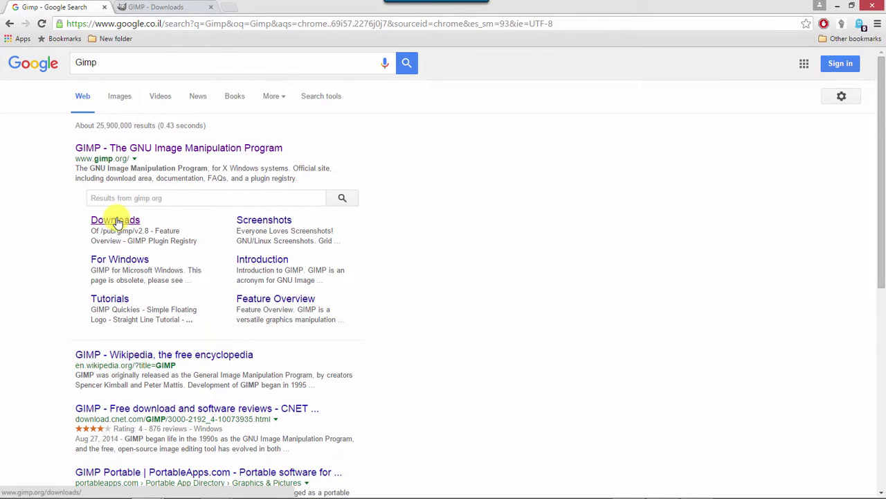
left_click(146, 7)
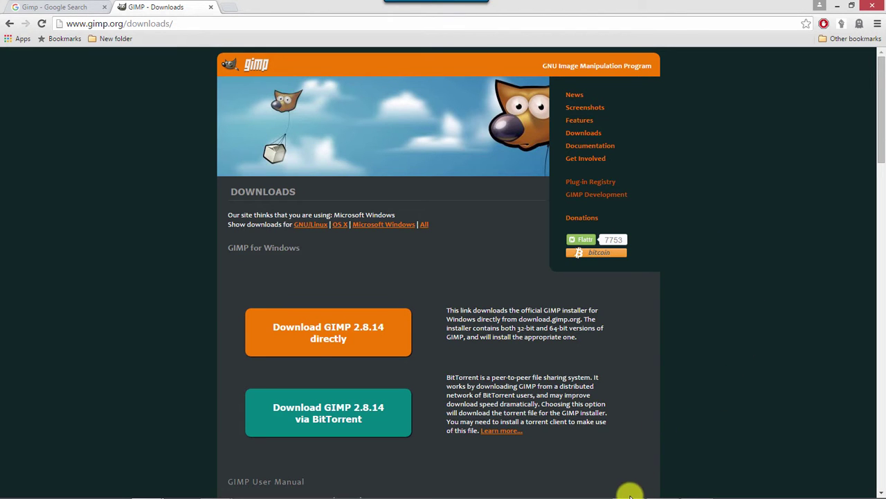
left_click(694, 489)
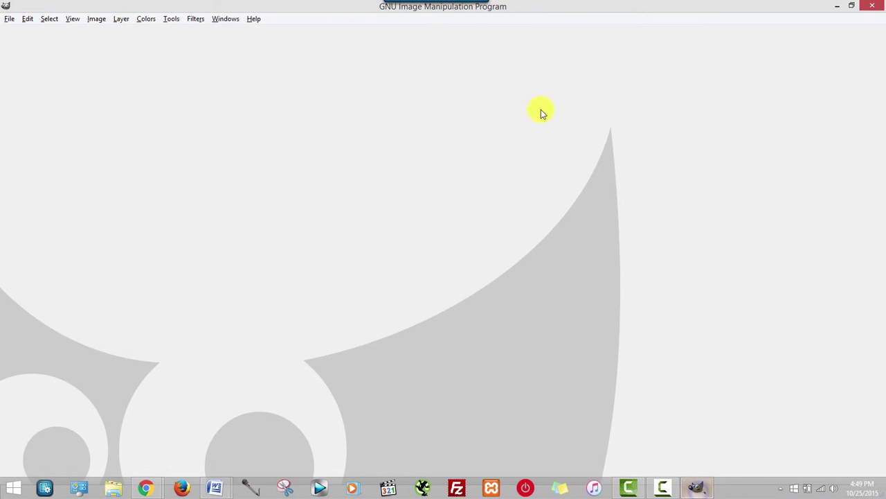
Step: Open chocolate-183543_1920.jpg from the Images folder
left_click(9, 21)
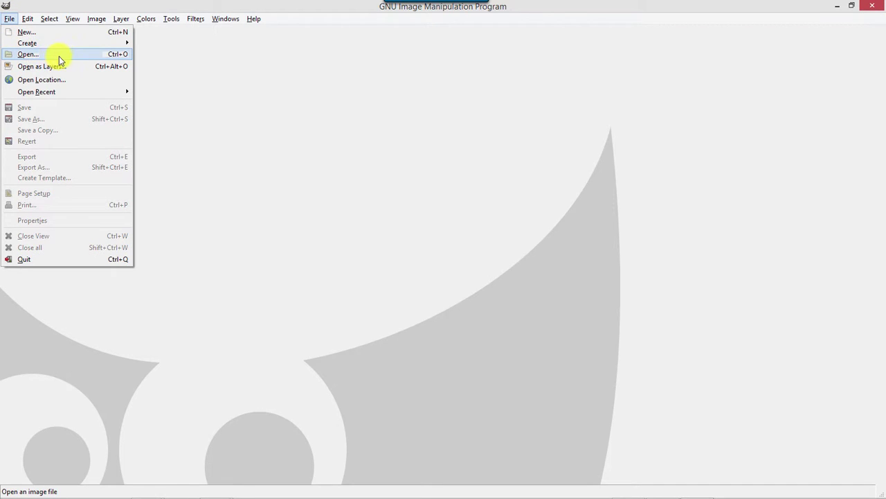
left_click(64, 54)
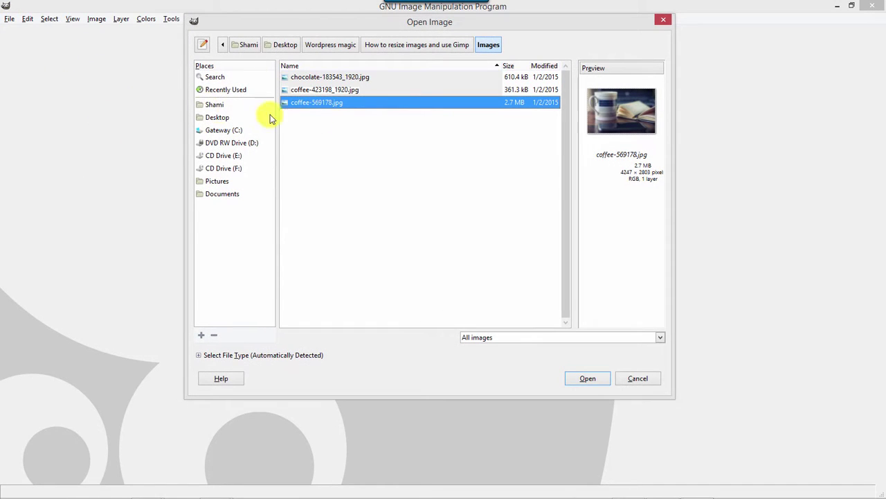
left_click(403, 91)
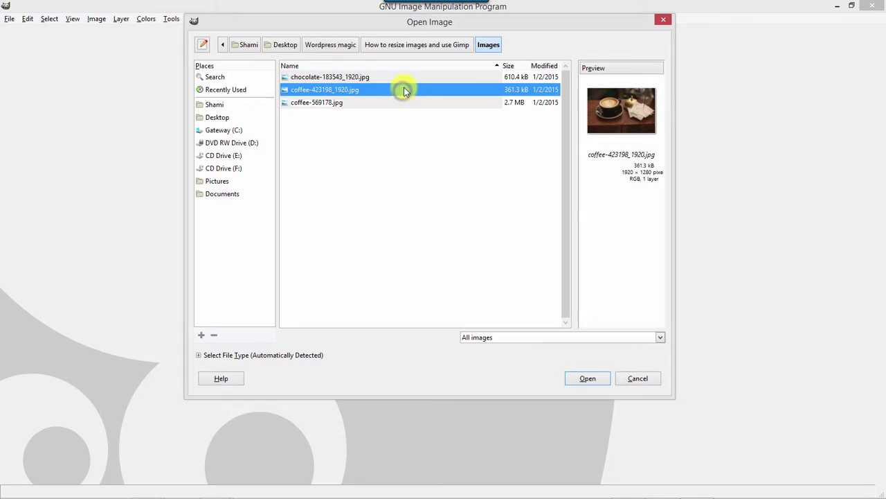
left_click(408, 76)
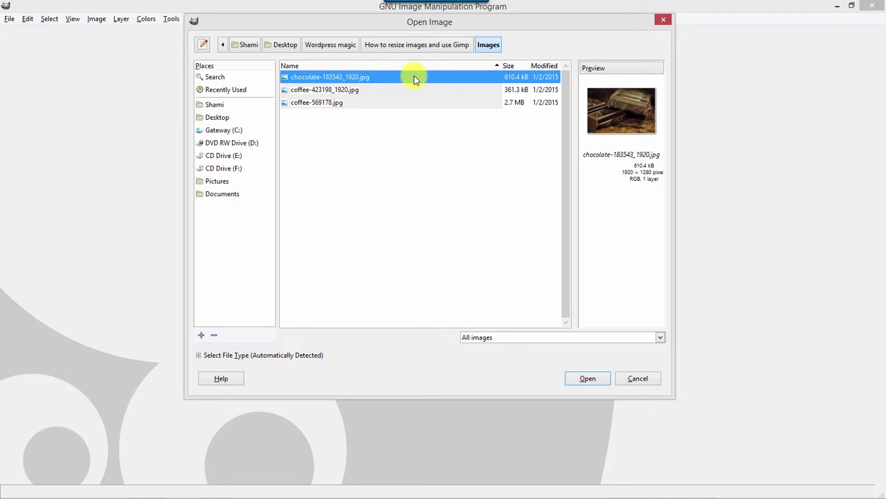
double_click(414, 77)
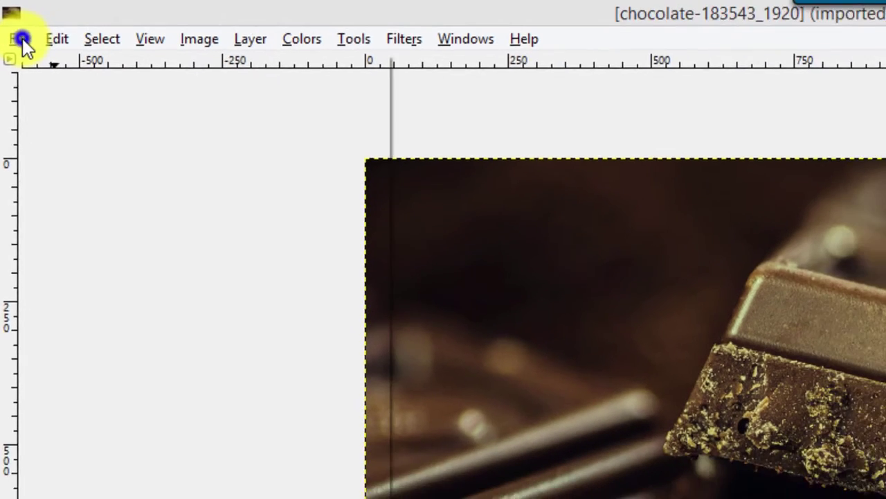
Step: Export the photo to the Images folder as Choccompress.jpg, keeping the .jpg extension
left_click(25, 44)
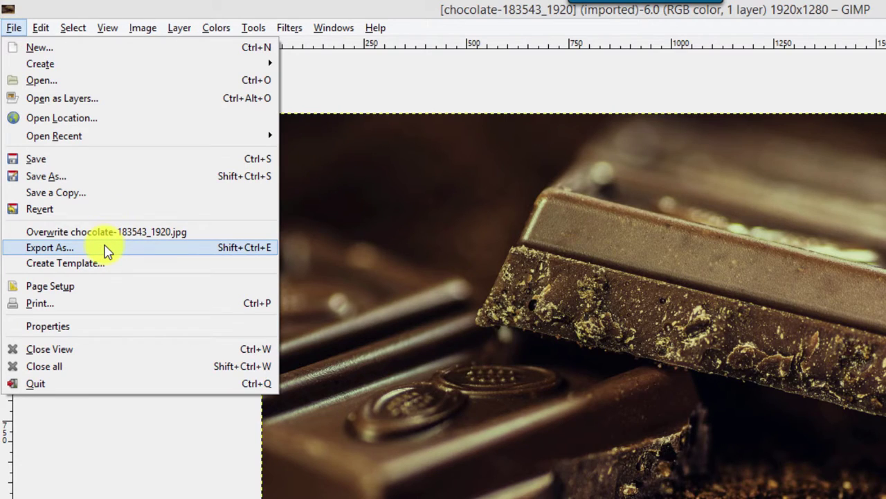
left_click(107, 249)
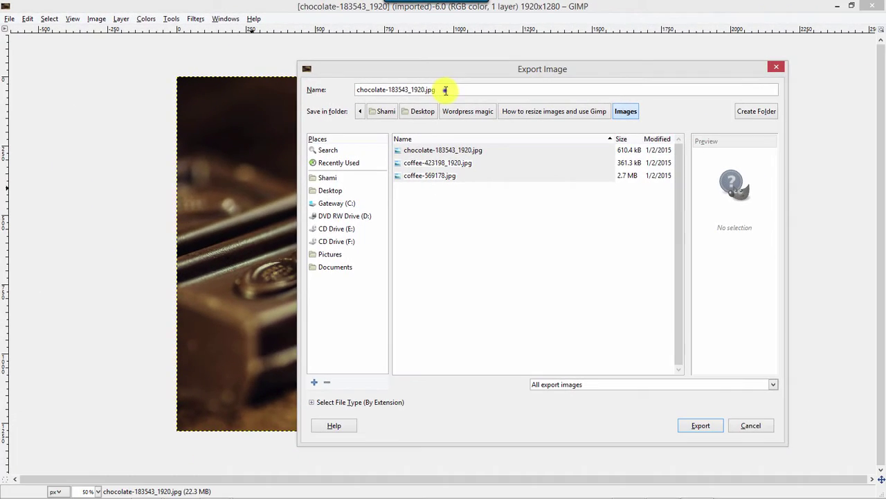
left_click(443, 90)
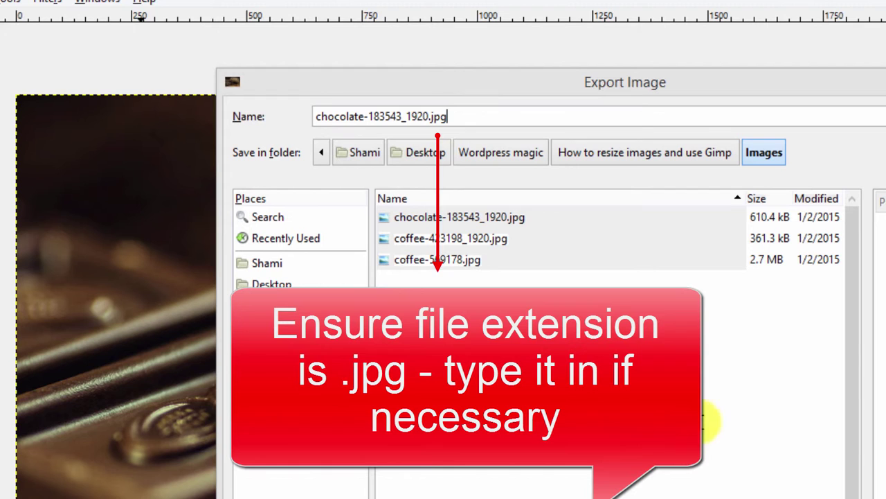
left_click(428, 117)
left_click_drag(428, 117, 295, 125)
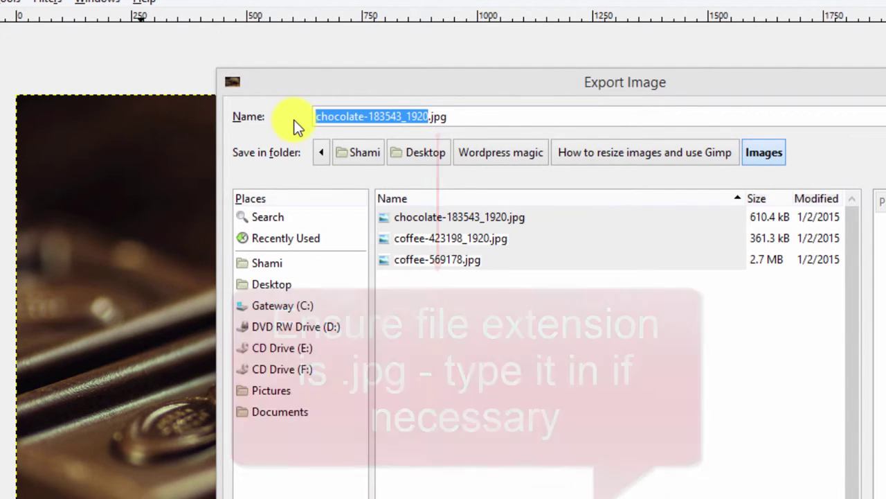
type("Choc")
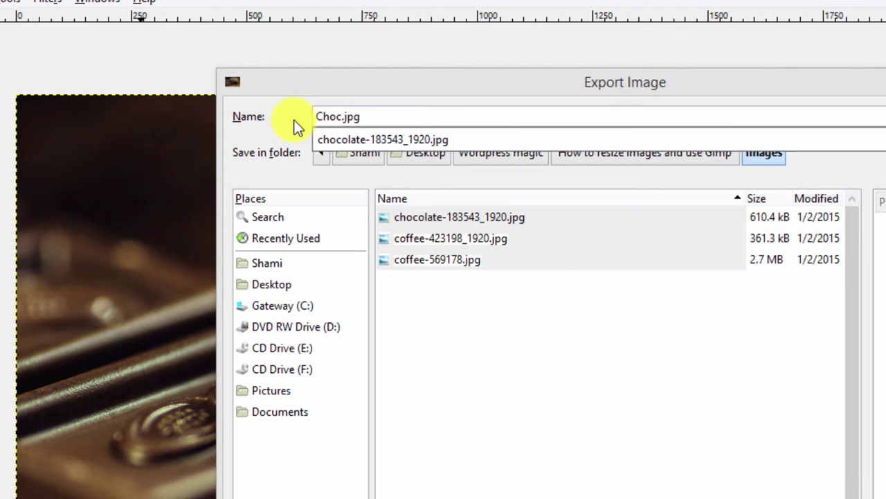
type("compress")
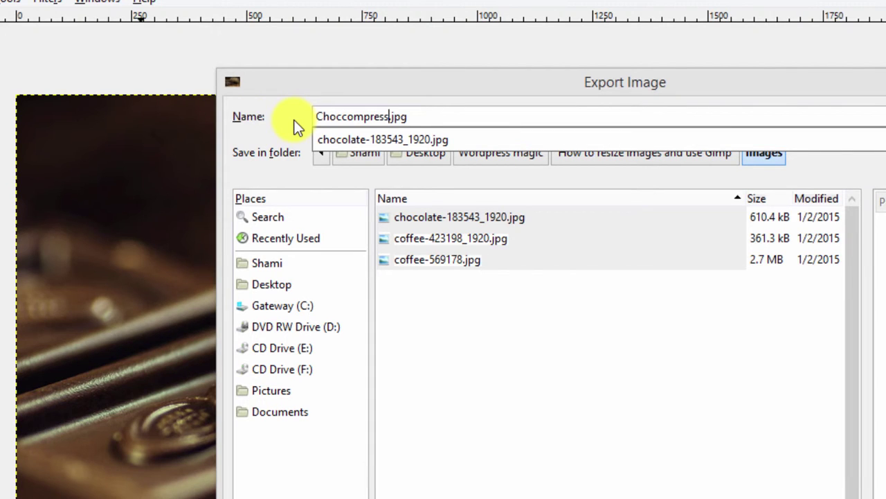
left_click(739, 455)
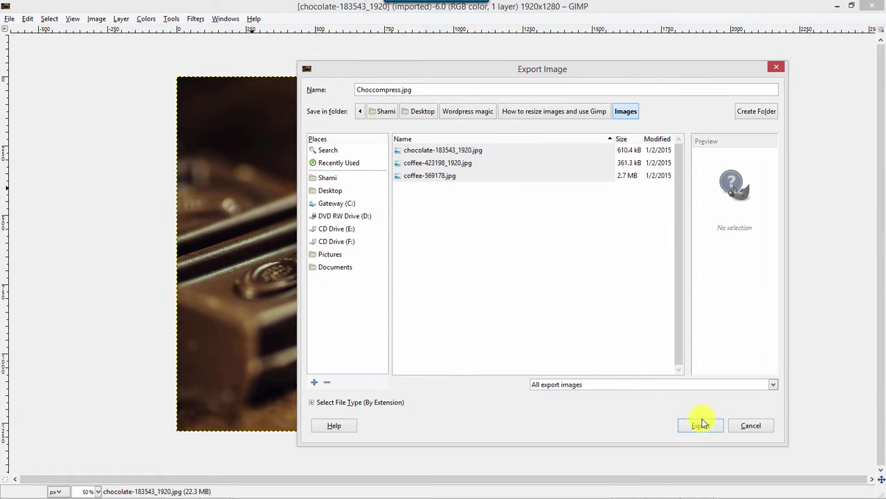
left_click(703, 425)
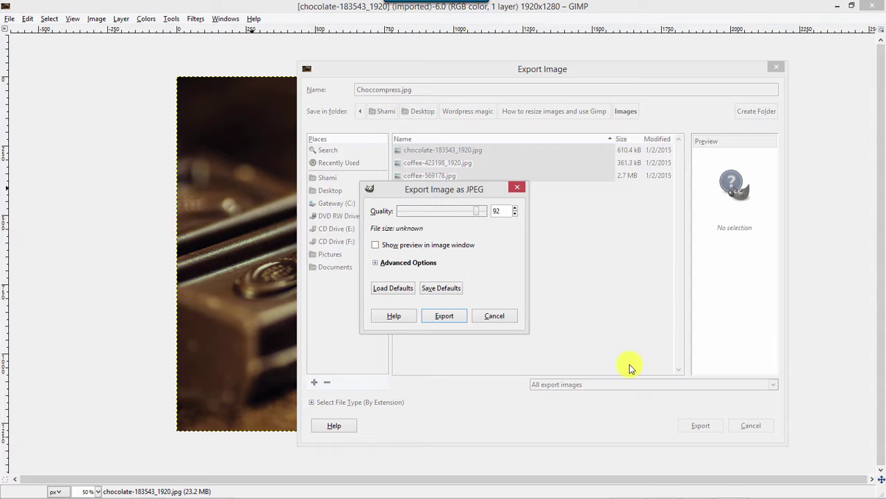
Step: Move the export dialogs off the photo and preview the quality-92 JPEG (681.9 kB) on the canvas
mouse_move(465, 189)
left_mouse_down()
mouse_move(323, 134)
mouse_move(274, 68)
left_mouse_up()
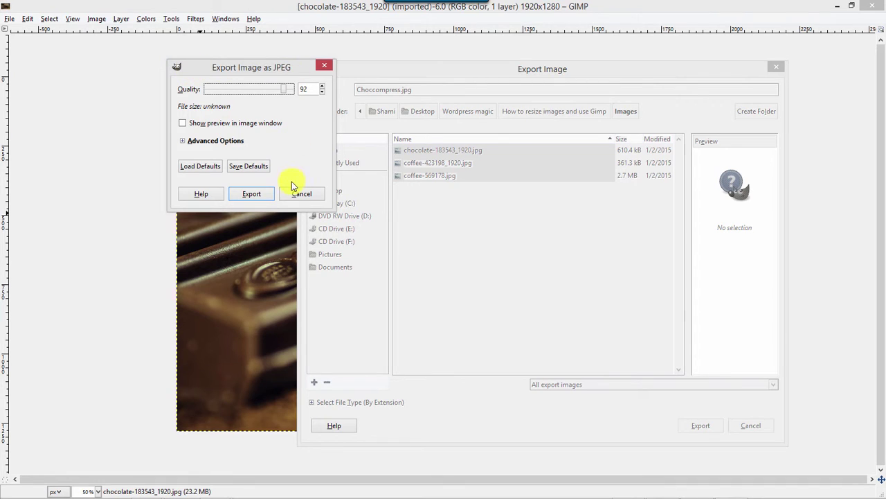
left_click(182, 124)
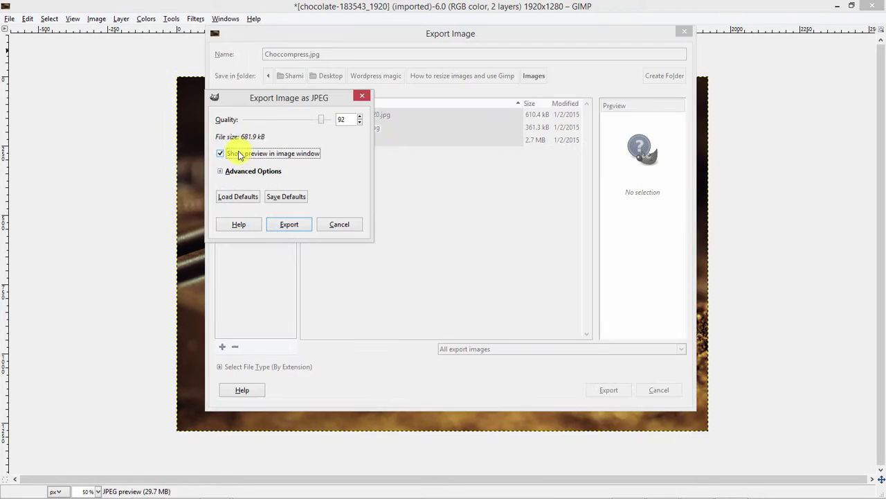
left_click_drag(607, 36, 1, 366)
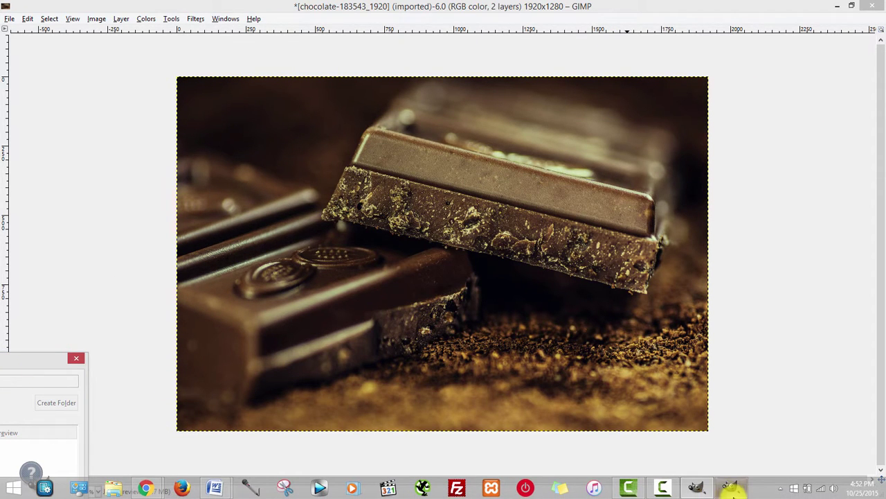
left_click(731, 488)
mouse_move(294, 98)
left_mouse_down()
mouse_move(107, 82)
mouse_move(101, 89)
left_mouse_up()
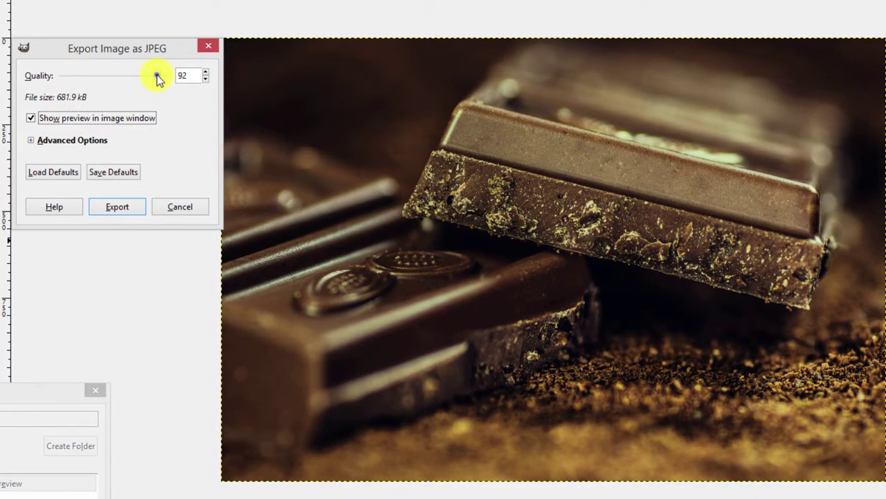
Step: Try lower JPEG qualities in the preview, settle on quality 35 (about 167.9 kB), and export
left_click_drag(158, 77, 119, 81)
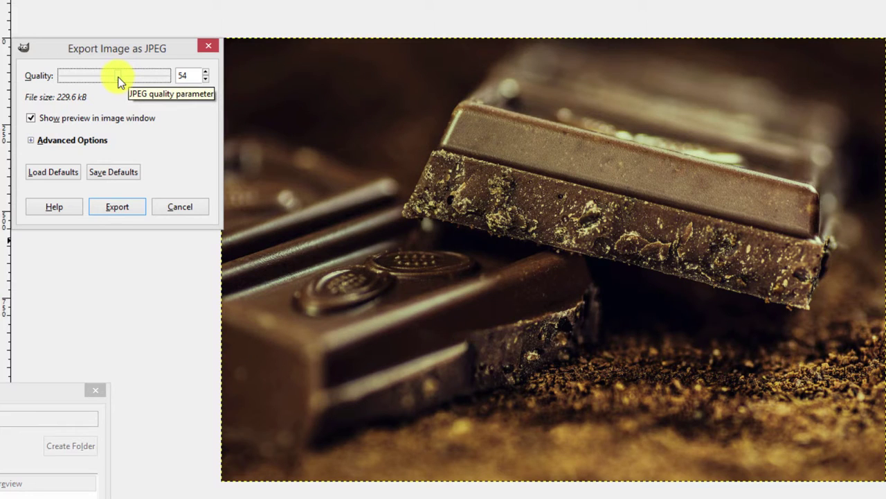
left_click_drag(117, 81, 76, 81)
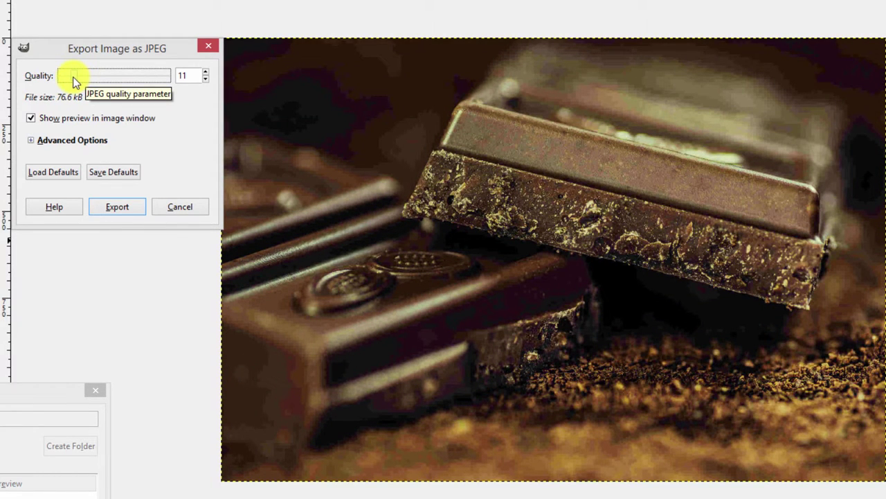
left_click_drag(75, 81, 70, 82)
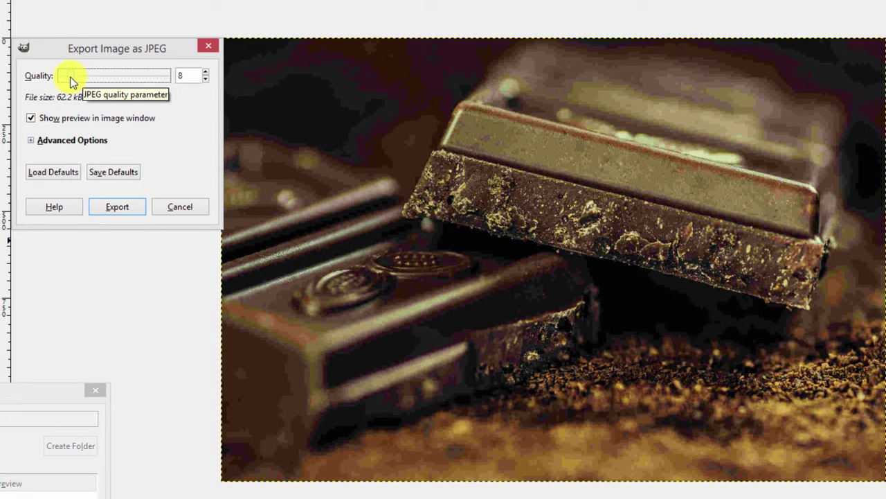
left_click_drag(70, 81, 80, 85)
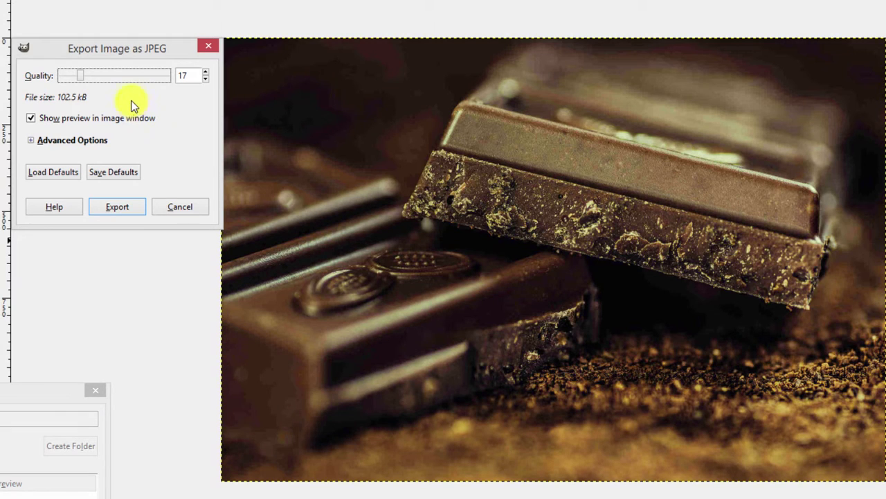
left_click_drag(80, 76, 93, 82)
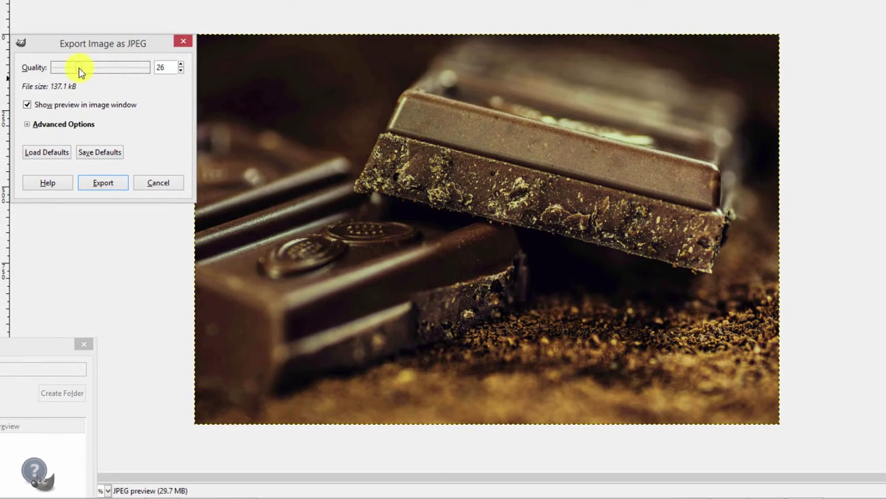
left_click_drag(79, 68, 87, 69)
left_click(103, 182)
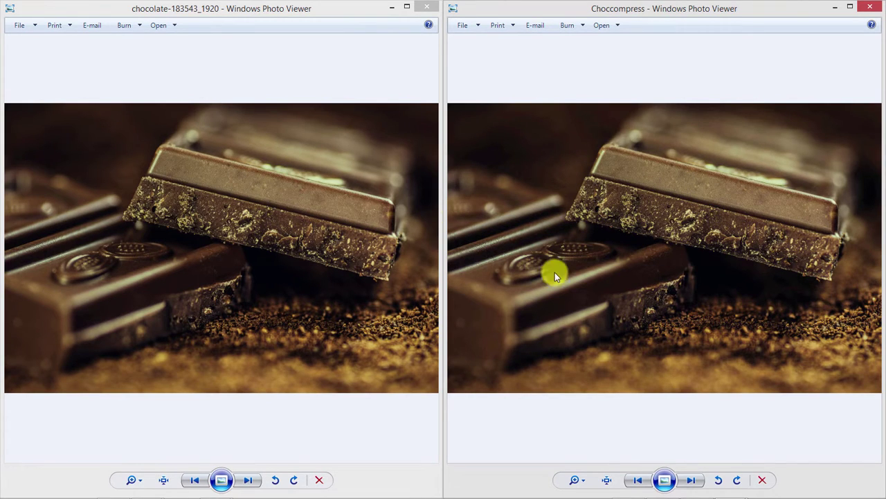
Step: Maximize the original chocolate photo in Windows Photo Viewer to inspect its detail
double_click(402, 9)
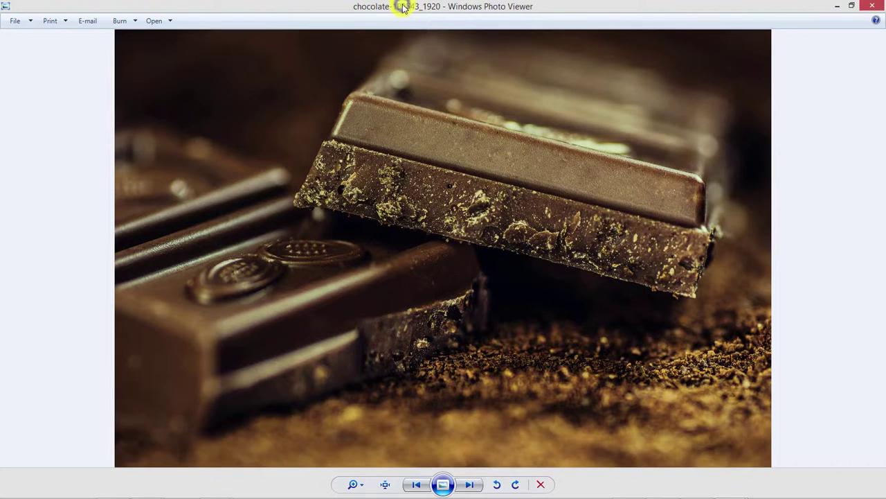